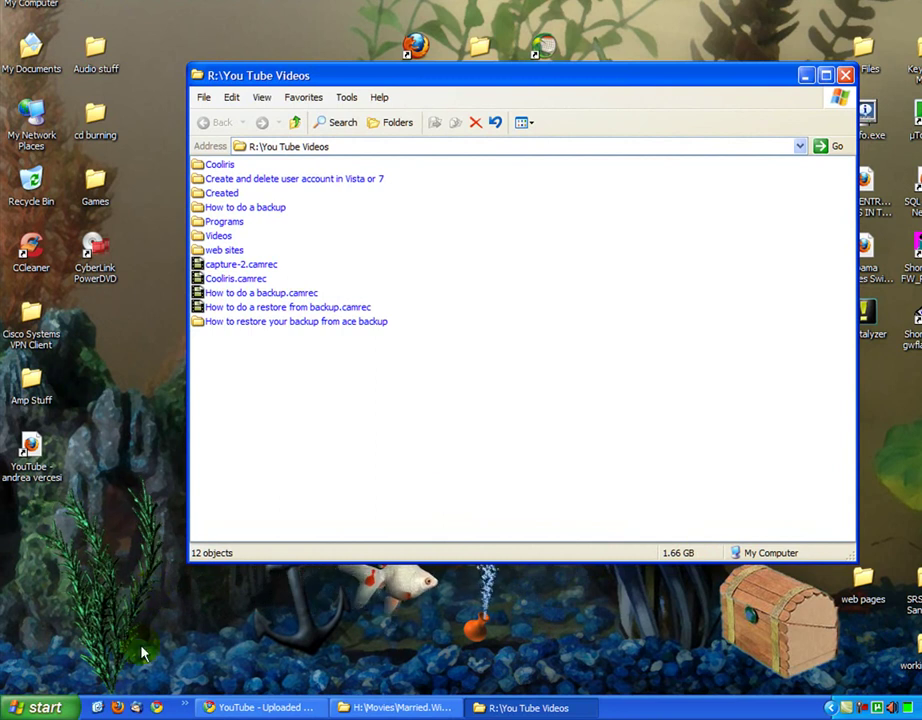
# Step: Launch Windows Media Player from the installed programs, trying its quick-launch shortcut as well
pyautogui.click(28, 706)
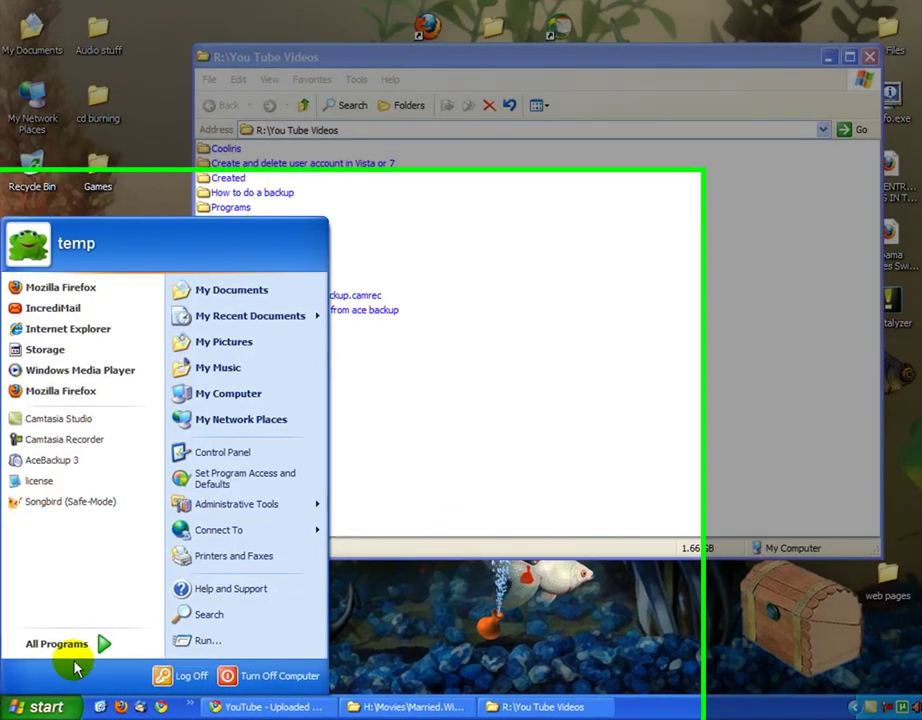
pyautogui.click(74, 660)
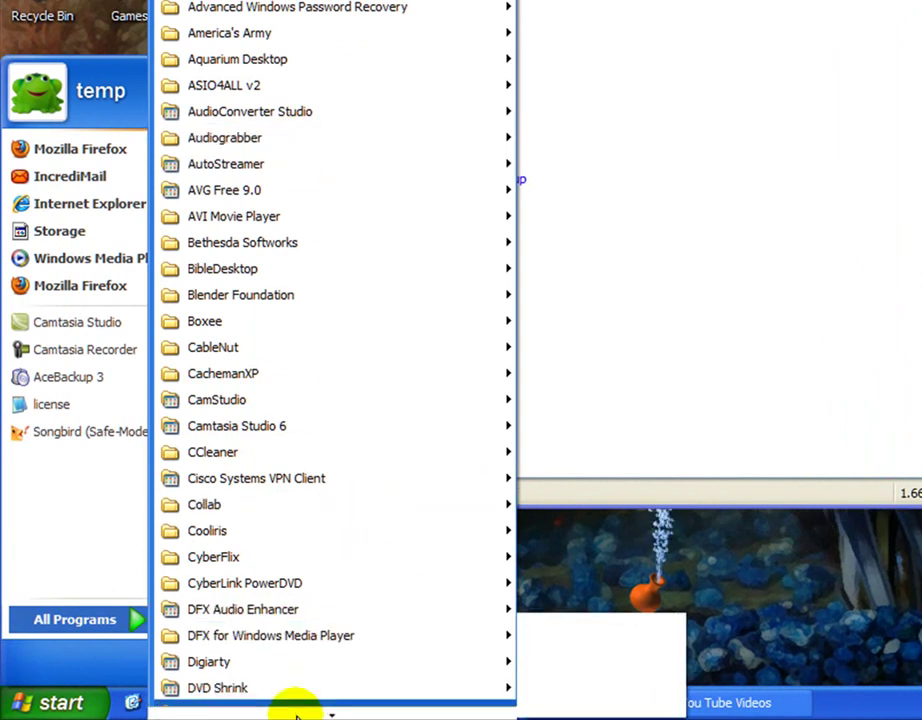
pyautogui.moveTo(331, 713)
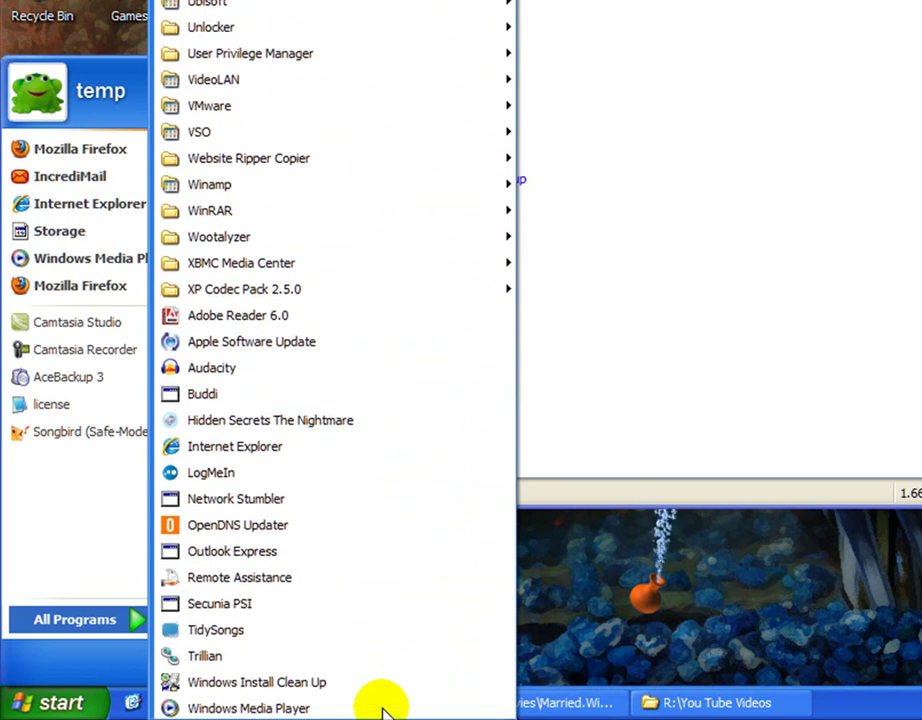
pyautogui.click(350, 712)
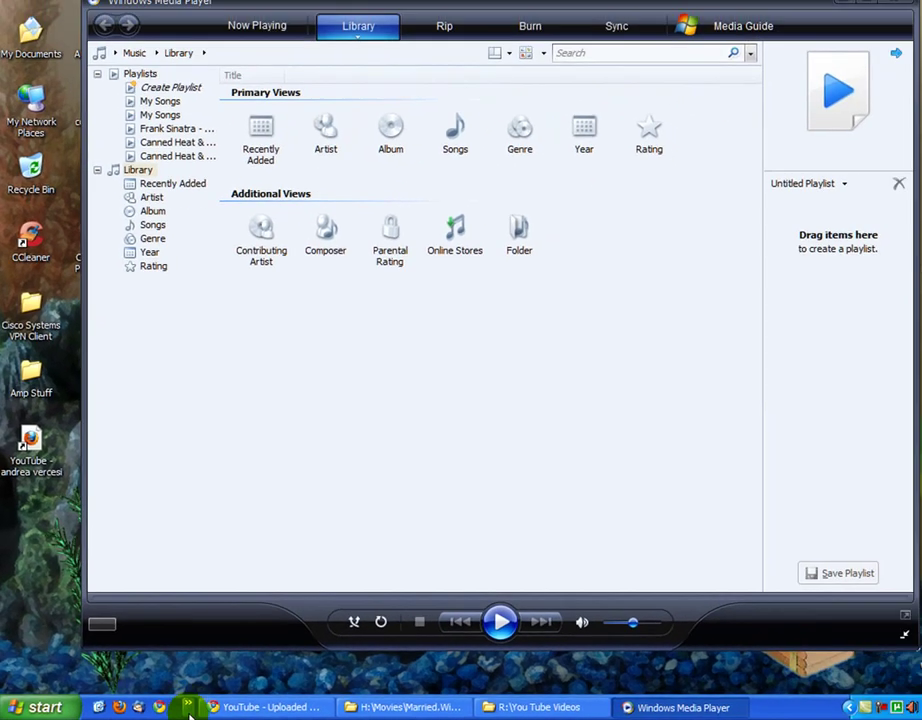
pyautogui.click(187, 707)
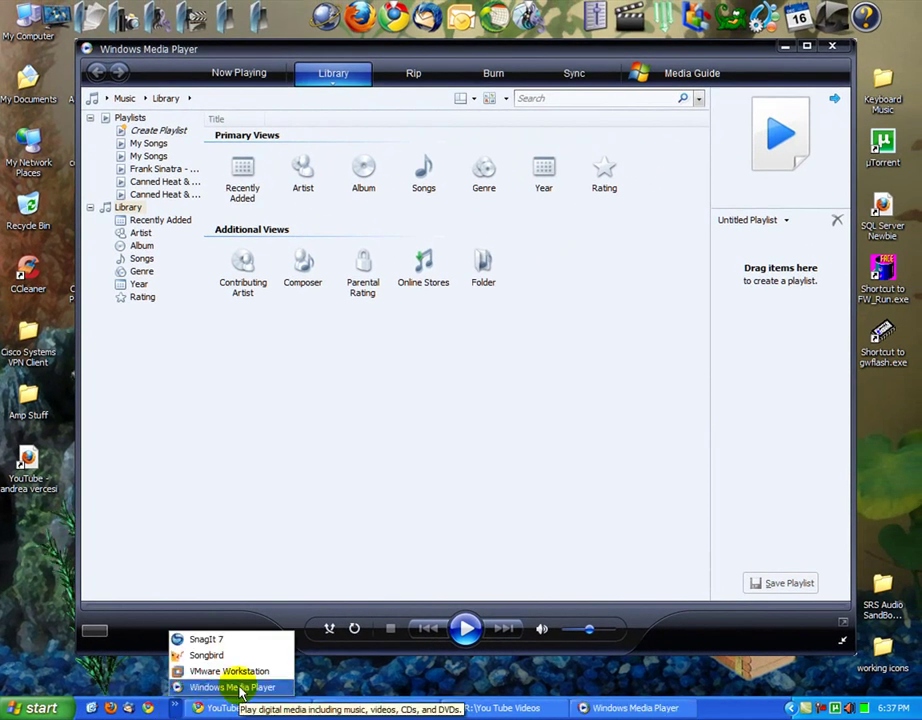
pyautogui.click(228, 687)
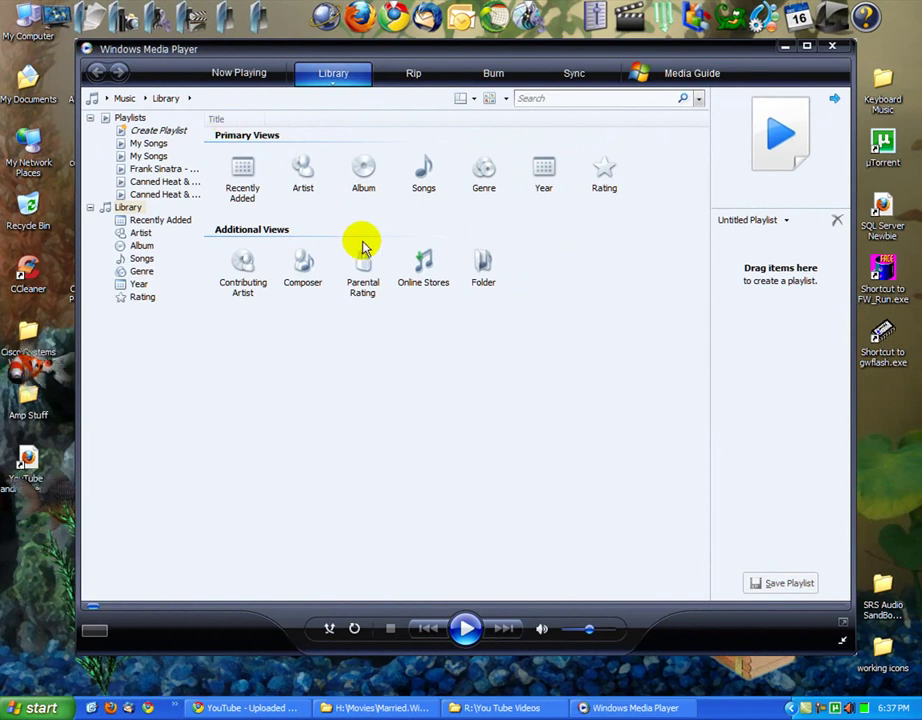
# Step: Open the library options in Windows Media Player and bring up the settings for monitored folders
pyautogui.click(255, 73)
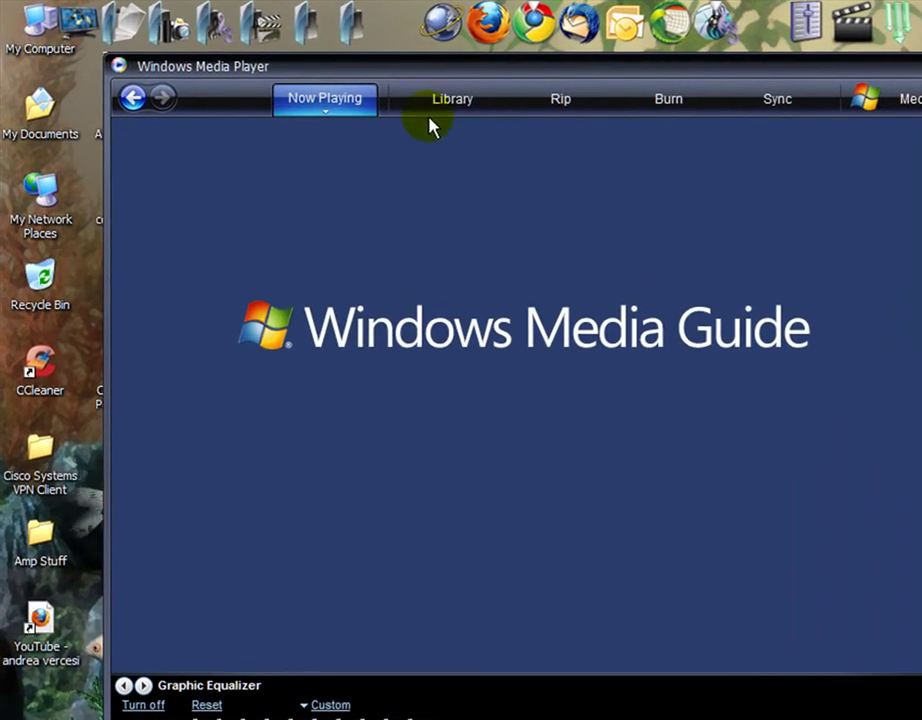
pyautogui.click(447, 98)
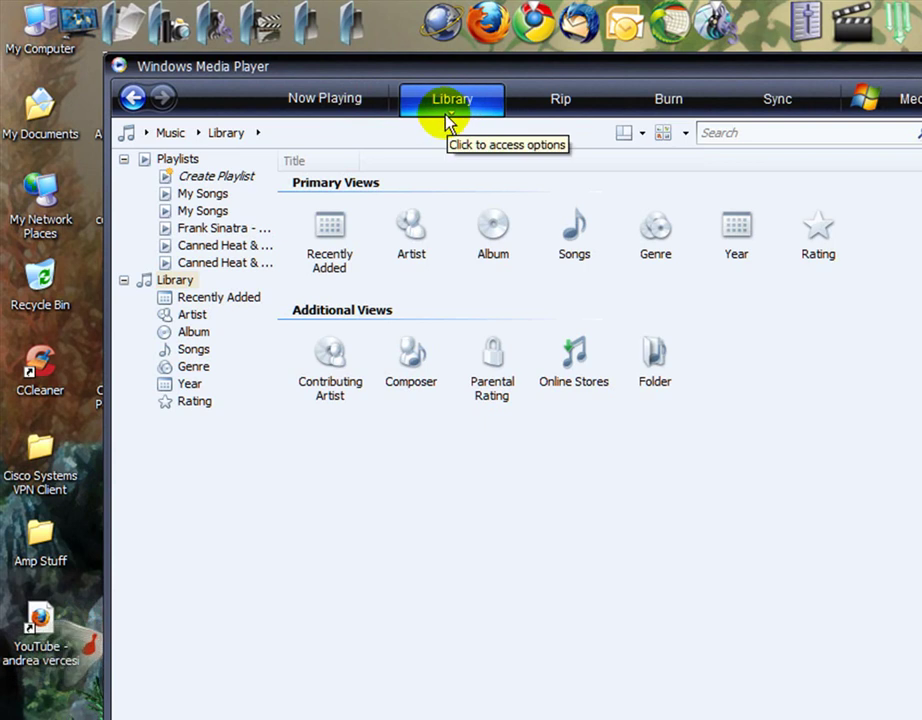
pyautogui.click(446, 113)
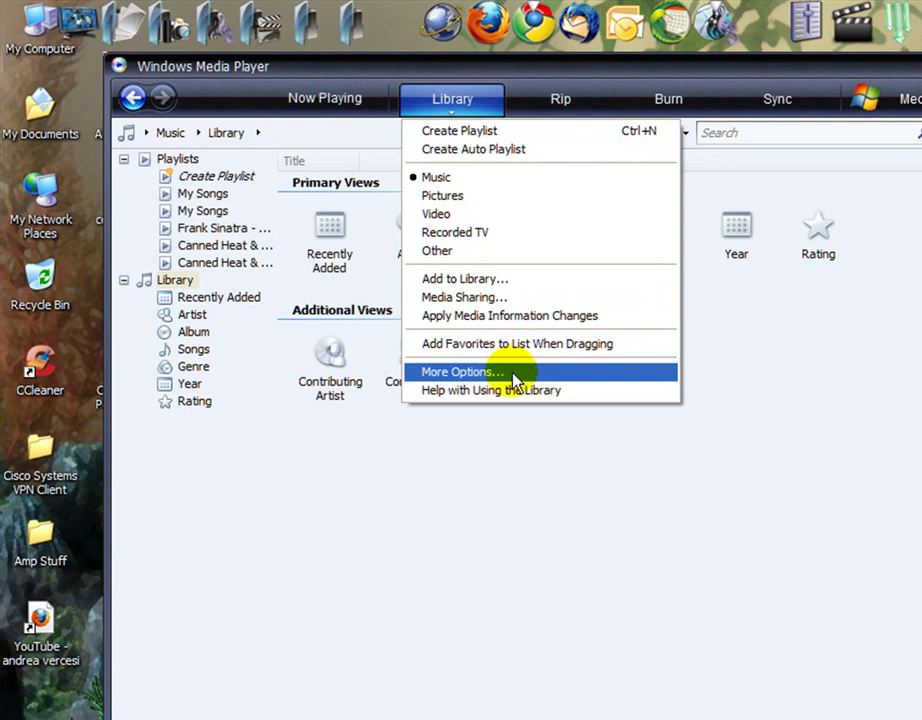
pyautogui.click(547, 372)
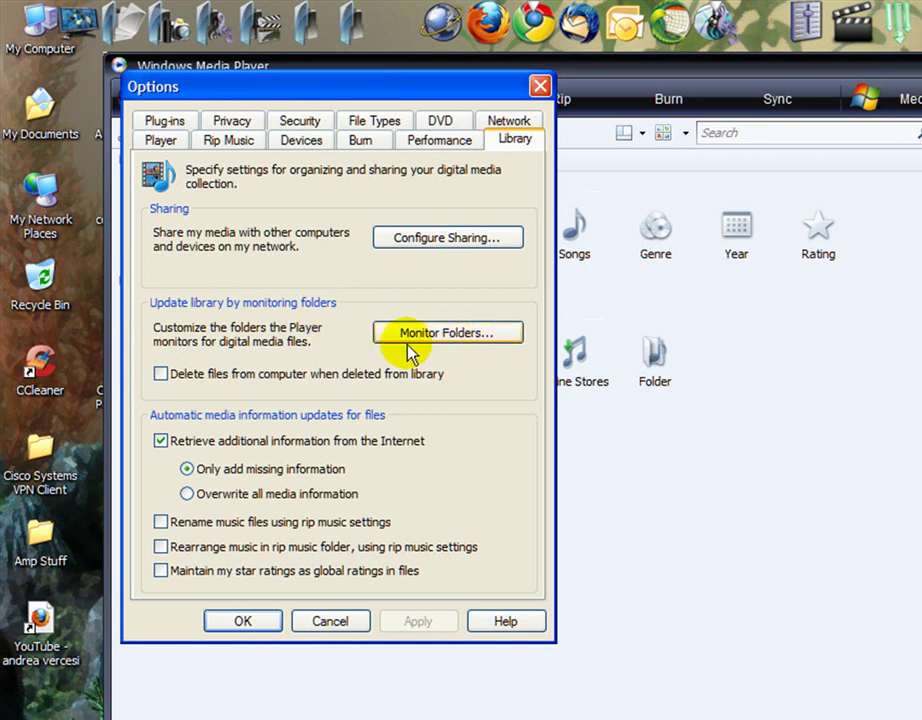
pyautogui.click(458, 336)
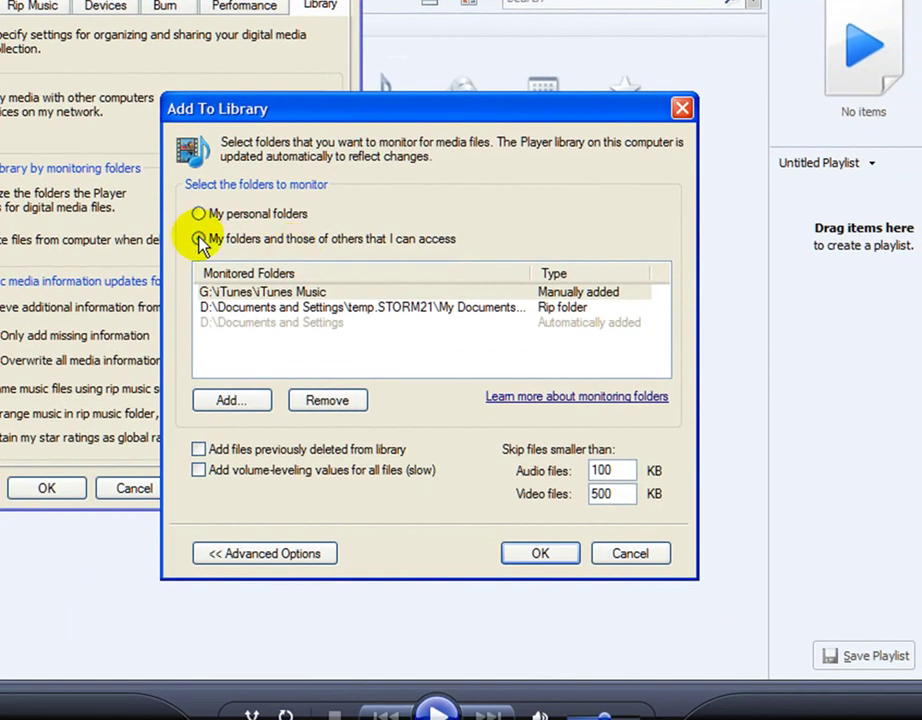
# Step: Remove the G:\iTunes\iTunes Music folder from the monitored folders, and select the rip folder entry to inspect it
pyautogui.click(328, 402)
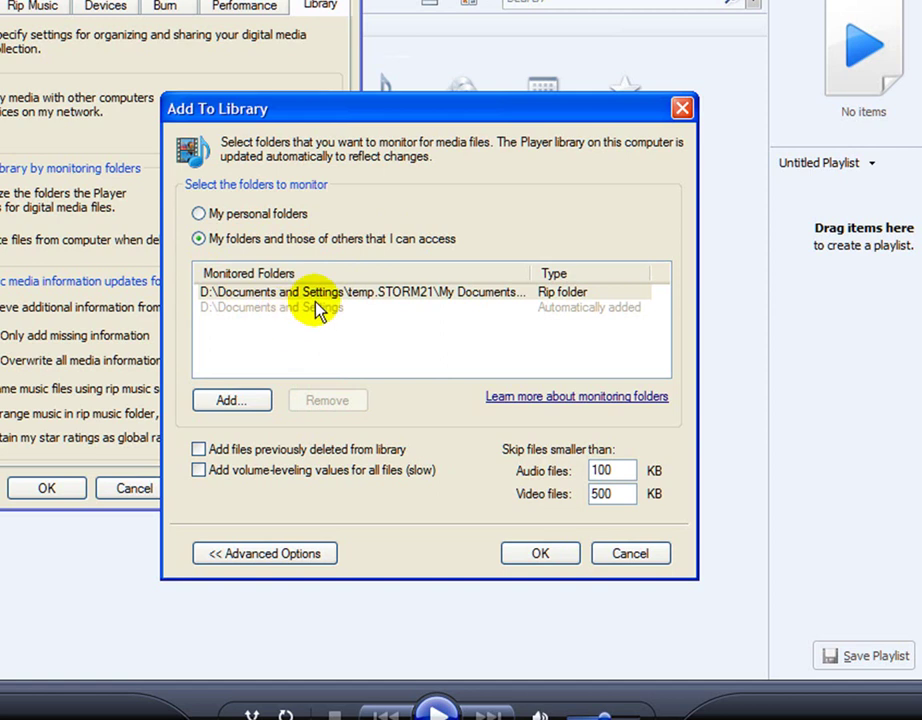
pyautogui.click(406, 317)
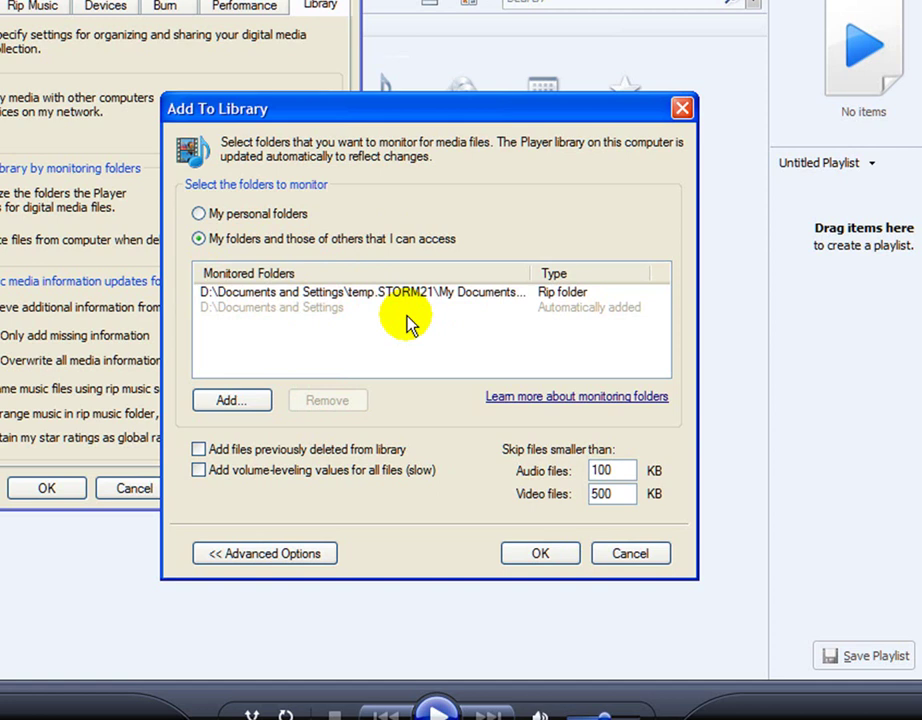
pyautogui.click(470, 308)
pyautogui.click(494, 291)
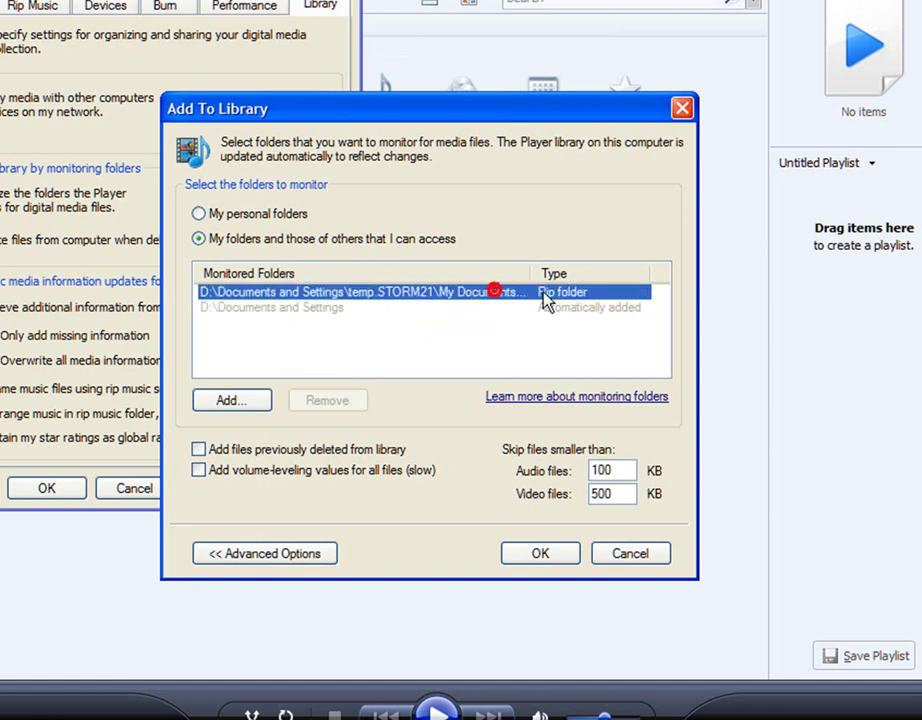
pyautogui.moveTo(533, 271)
pyautogui.mouseDown()
pyautogui.moveTo(621, 274)
pyautogui.moveTo(530, 284)
pyautogui.mouseUp()
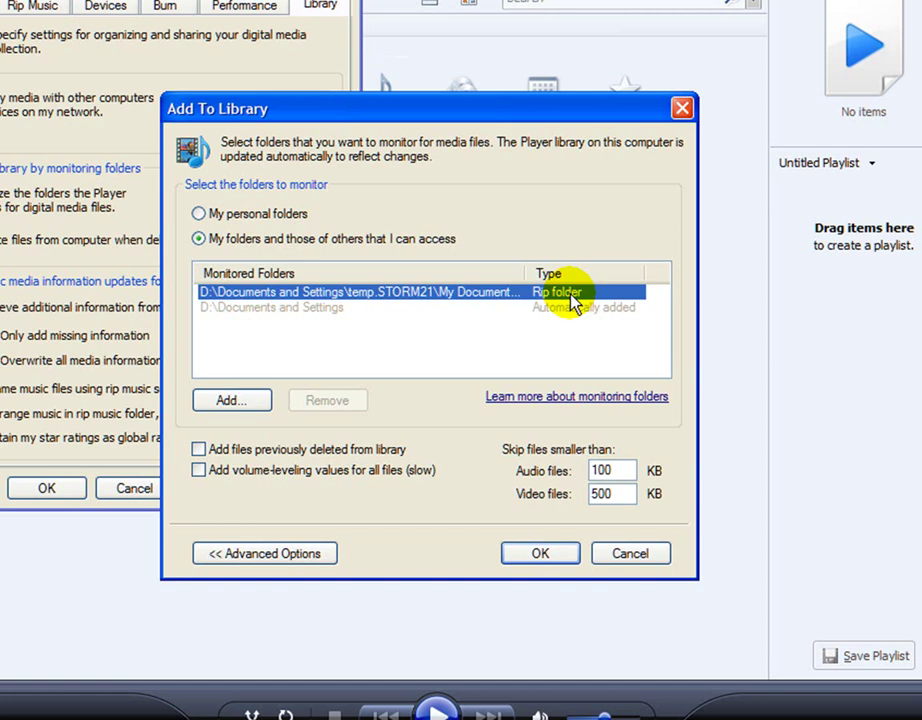
# Step: Add the iTunes Music folder, inside iTunes on the Ultra Externel (G:) drive, to the monitored folders
pyautogui.click(230, 401)
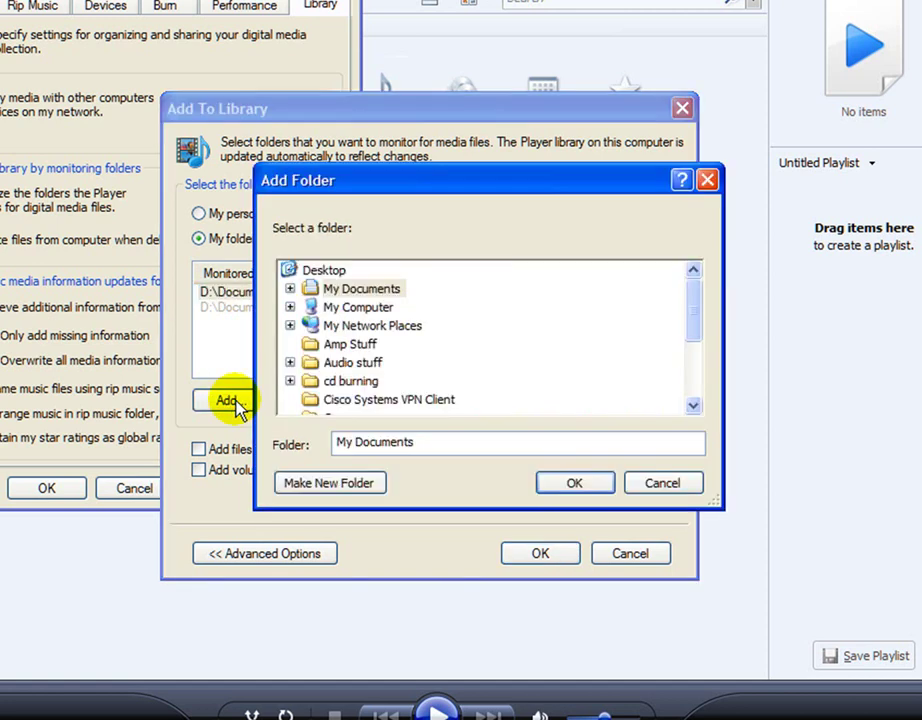
pyautogui.doubleClick(350, 309)
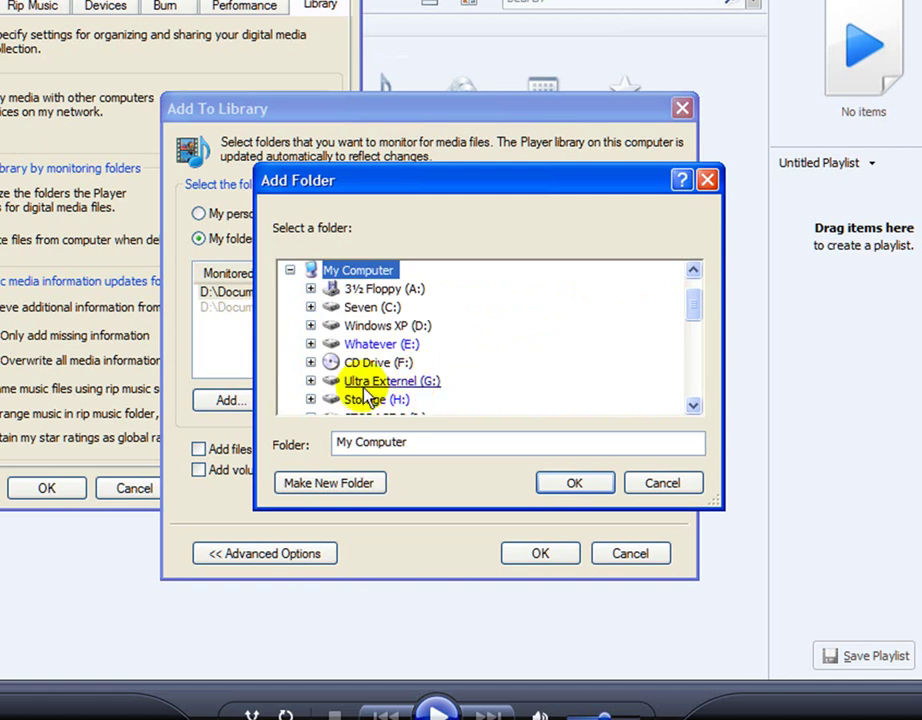
pyautogui.doubleClick(416, 381)
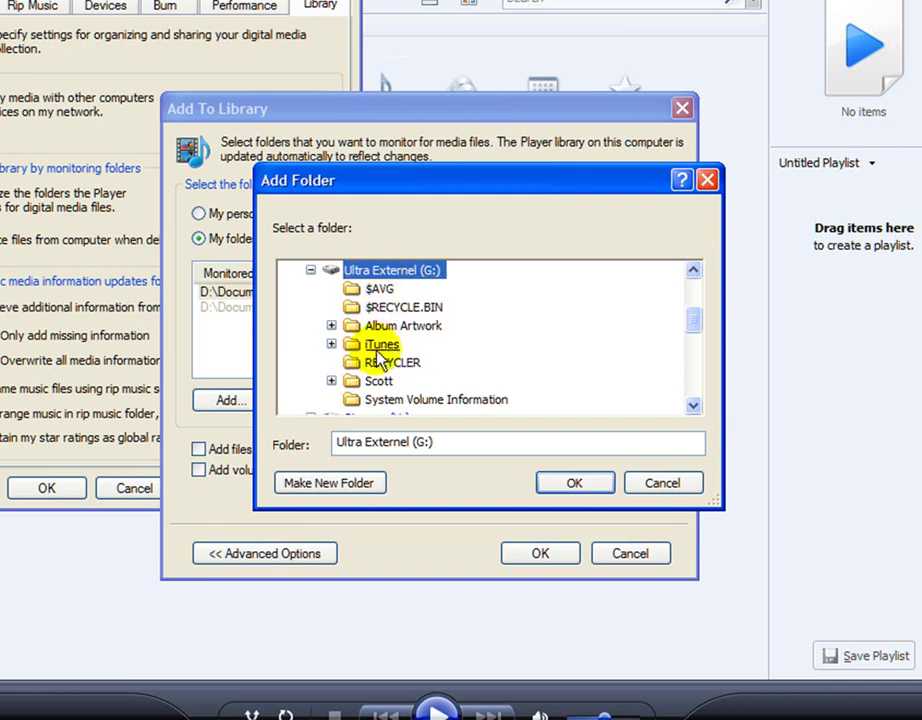
pyautogui.doubleClick(382, 346)
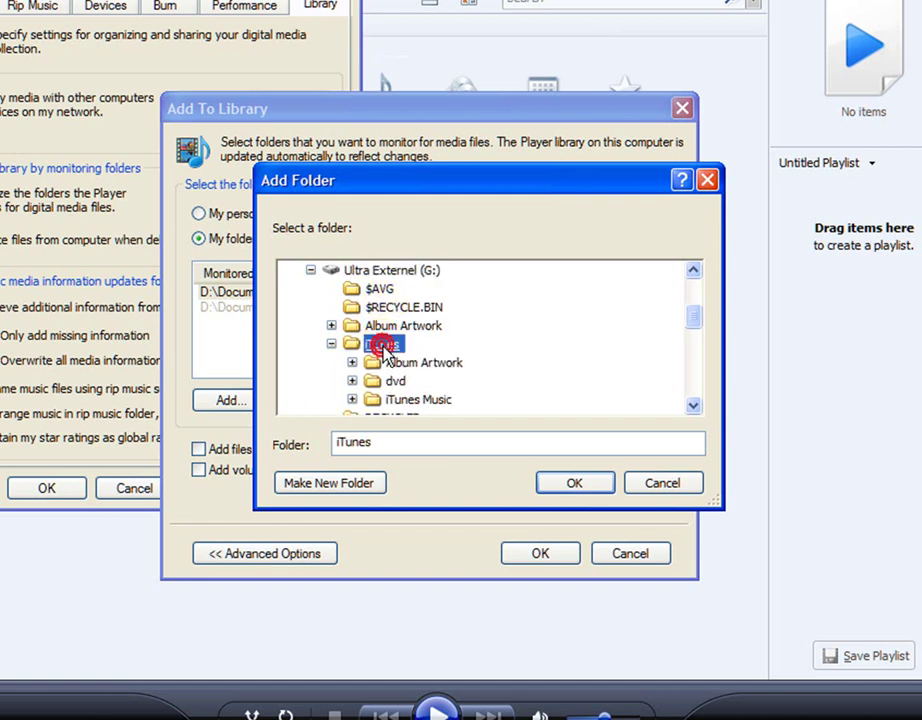
pyautogui.doubleClick(414, 400)
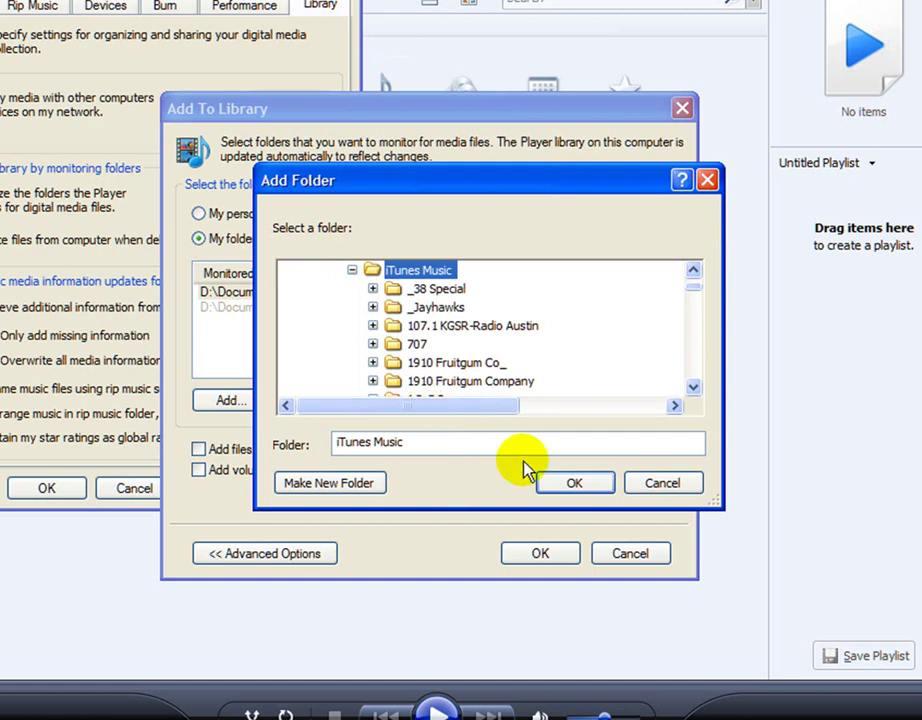
pyautogui.click(577, 490)
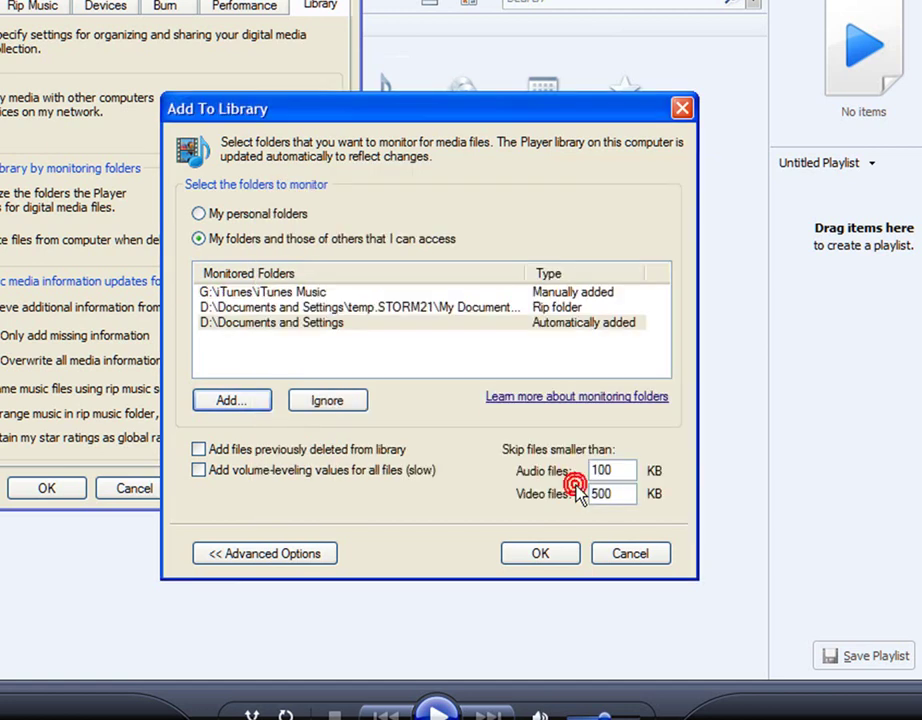
# Step: Apply the monitored folders so their files are added to the library, and close the progress window and options
pyautogui.click(539, 555)
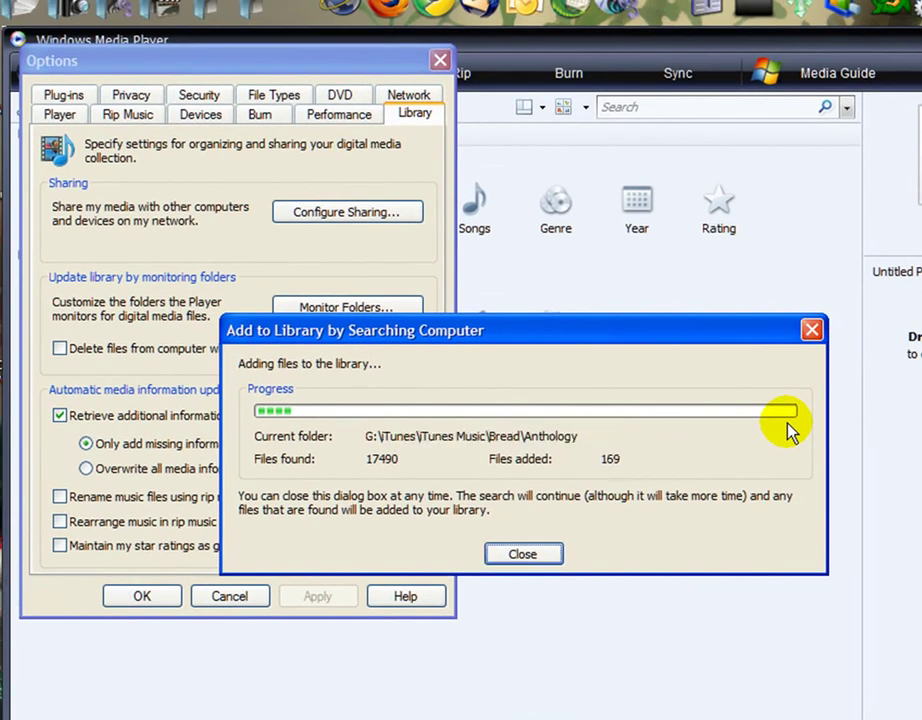
pyautogui.click(530, 554)
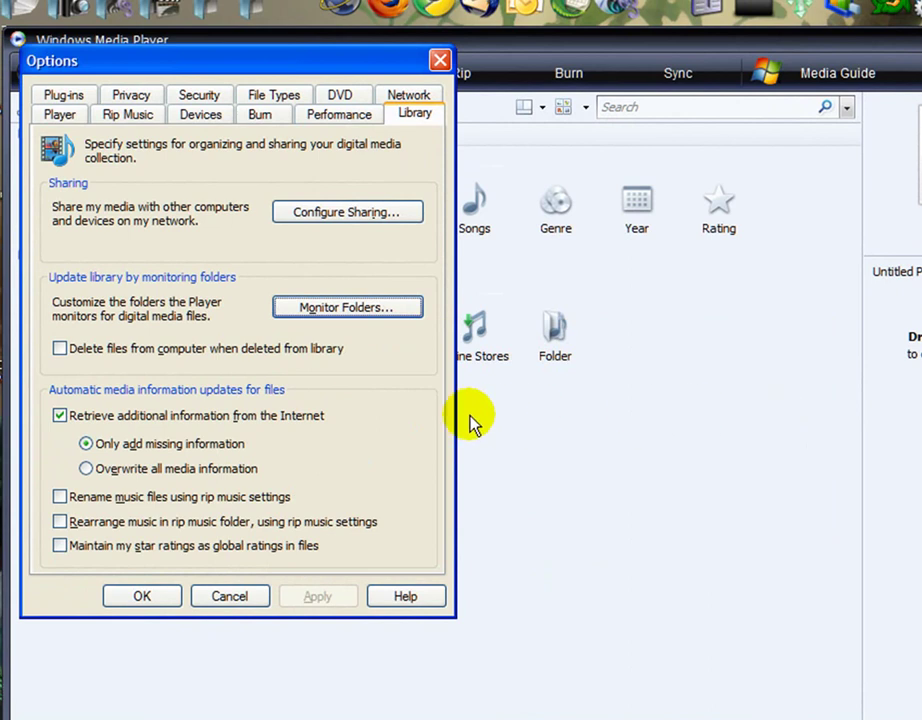
pyautogui.click(171, 596)
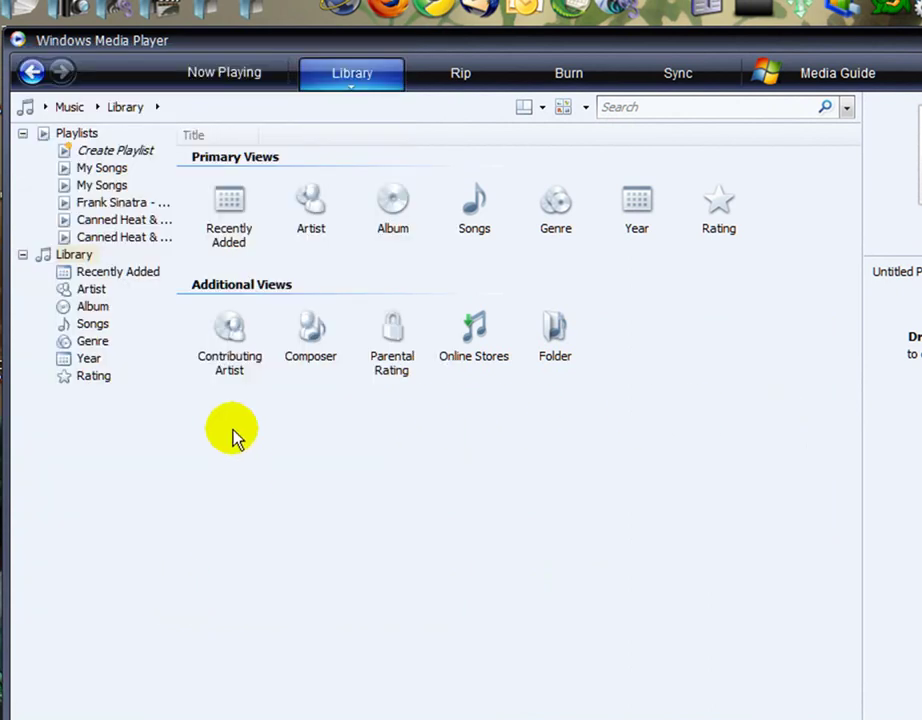
# Step: Look through the library's Recently Added, Artist, Album, Songs, Genre, Year and Rating views
pyautogui.click(108, 274)
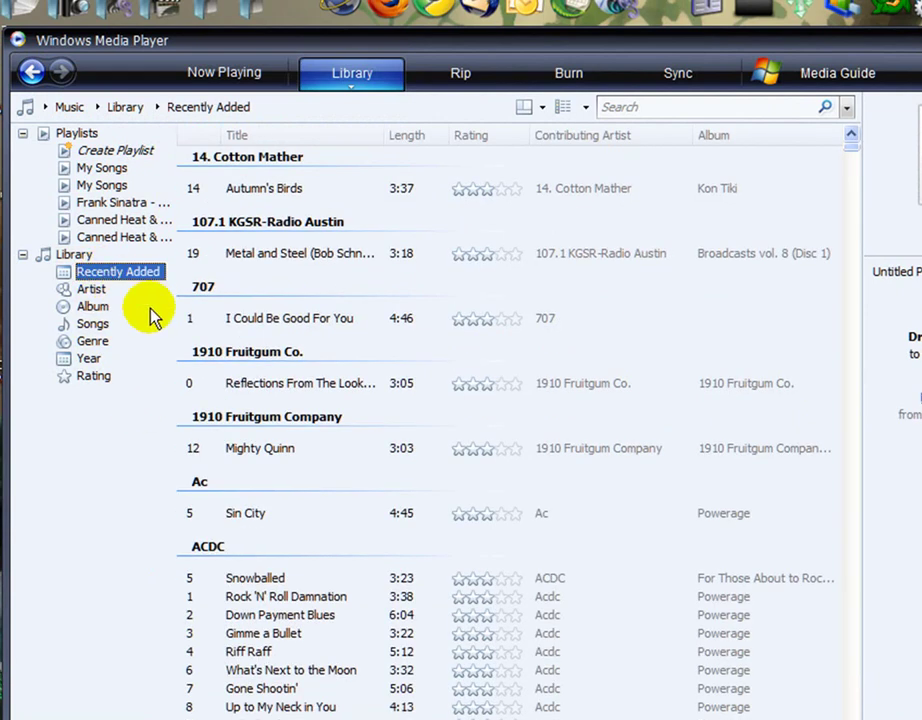
pyautogui.click(89, 290)
pyautogui.click(91, 307)
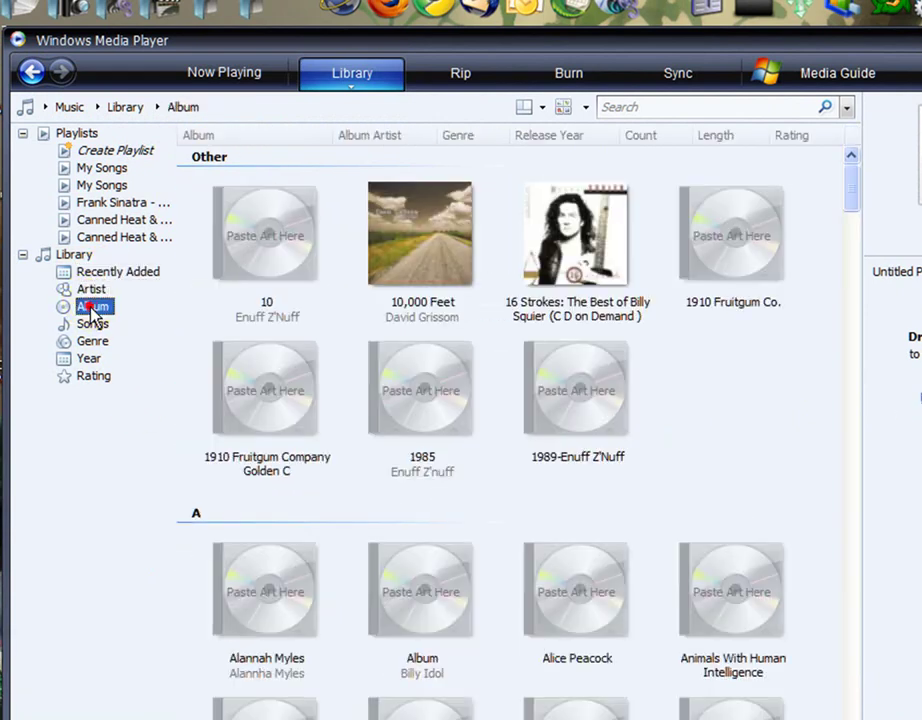
pyautogui.click(93, 323)
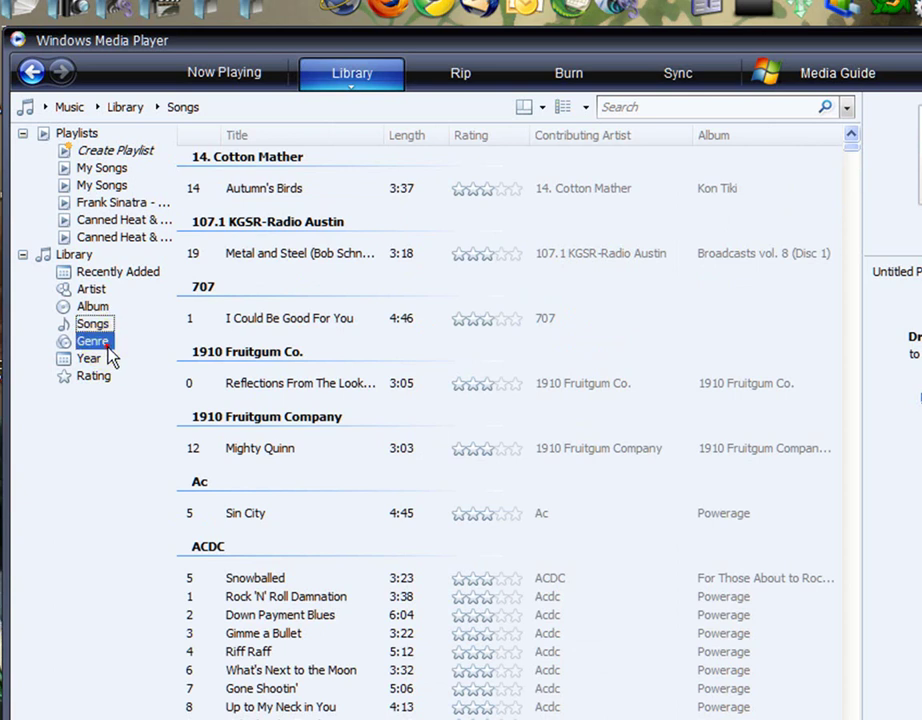
pyautogui.click(104, 342)
pyautogui.click(92, 359)
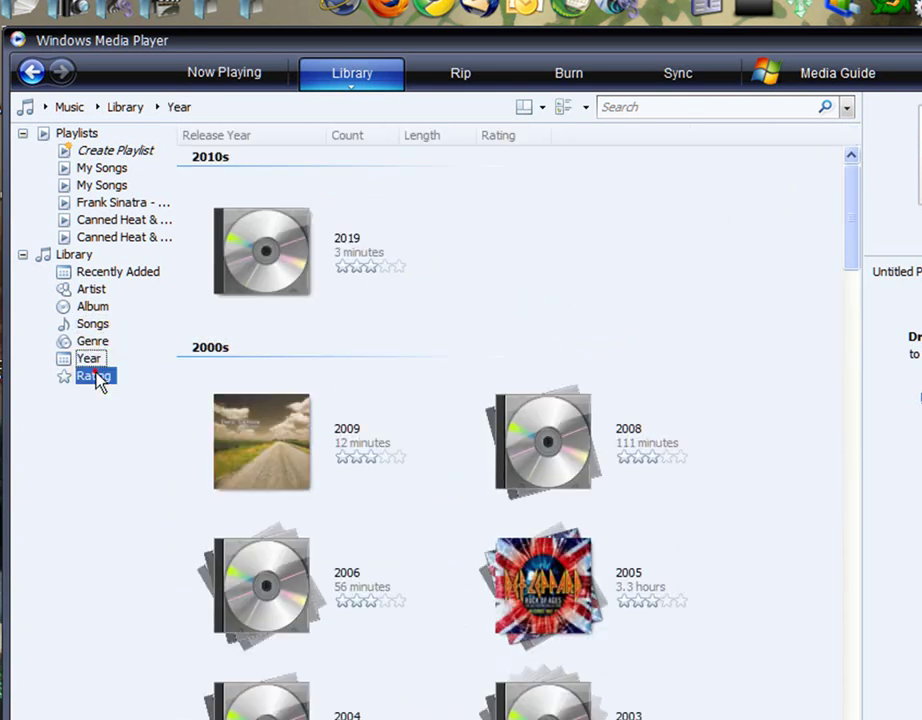
pyautogui.click(96, 374)
pyautogui.click(90, 273)
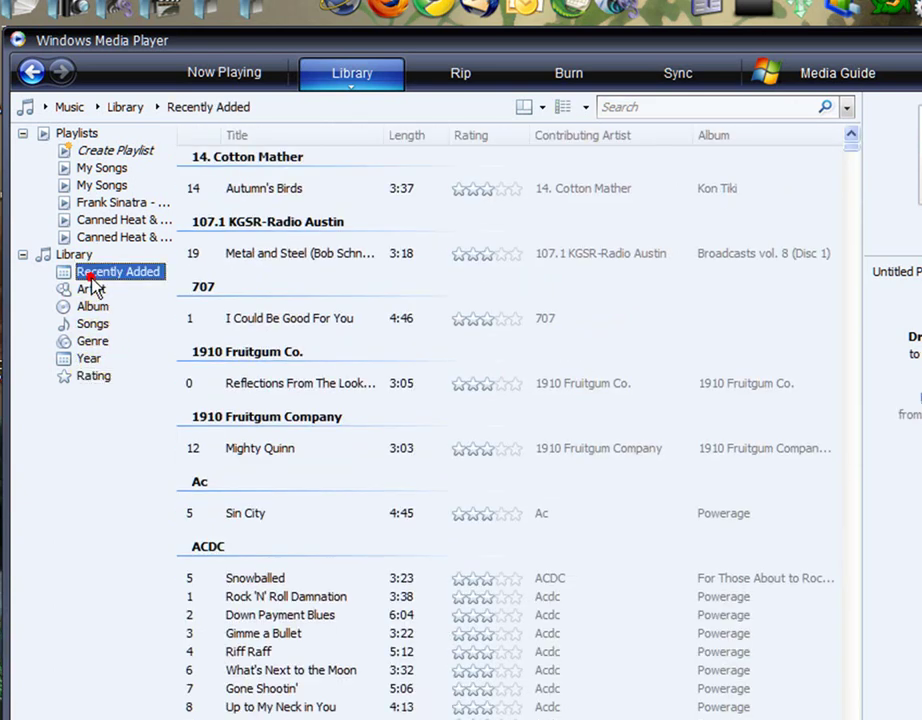
# Step: Browse the library by artist and view the songs listed under Jethro Tull
pyautogui.click(91, 288)
pyautogui.moveTo(846, 218); pyautogui.dragTo(852, 463)
pyautogui.scroll(8, 322, 425)
pyautogui.scroll(-20, 322, 425)
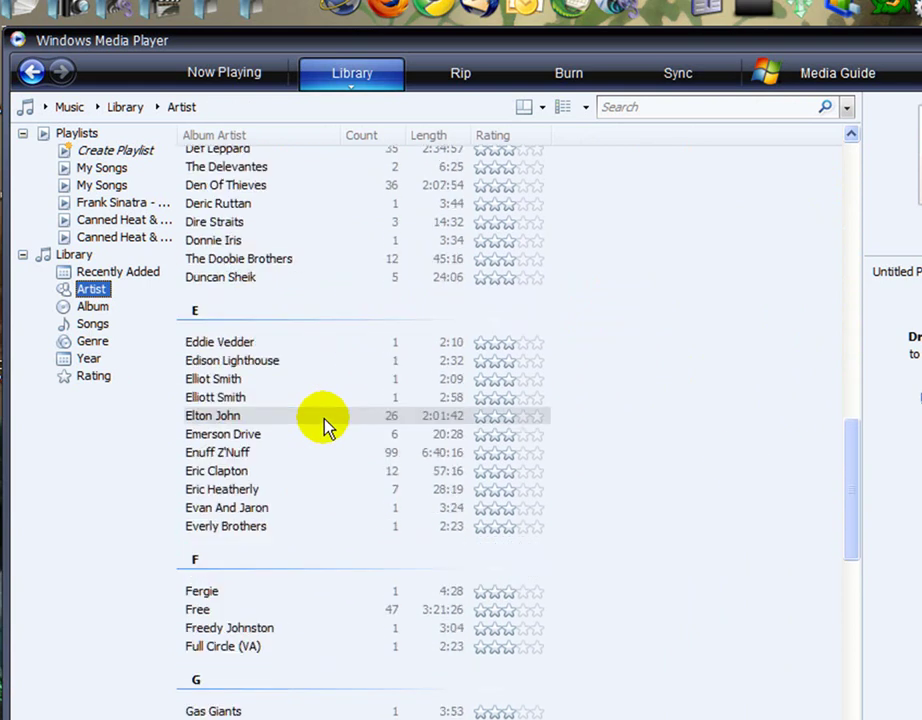
pyautogui.scroll(2, 323, 426)
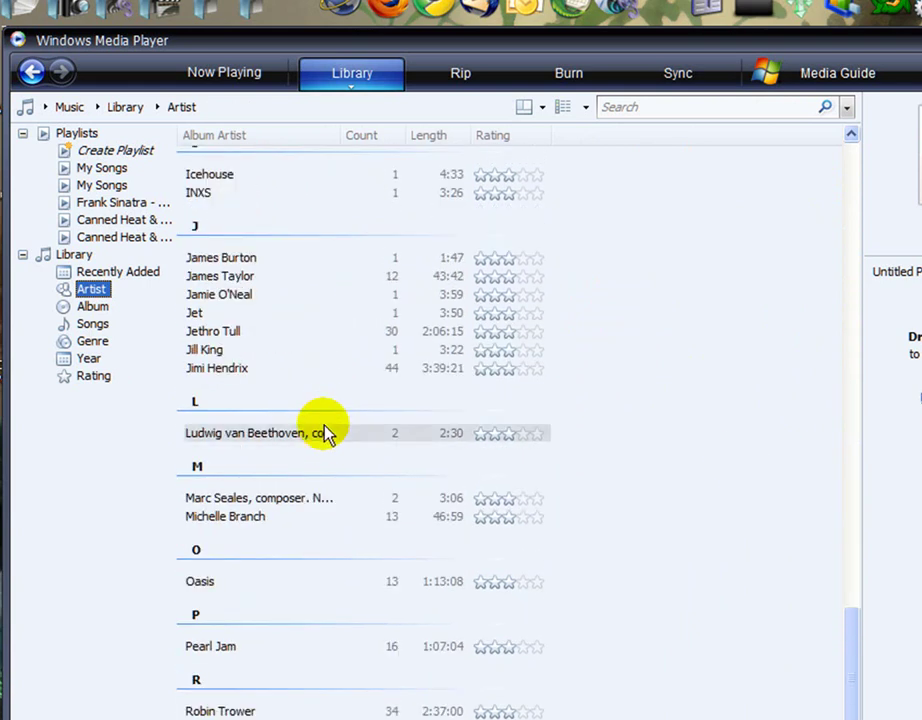
pyautogui.scroll(2, 328, 450)
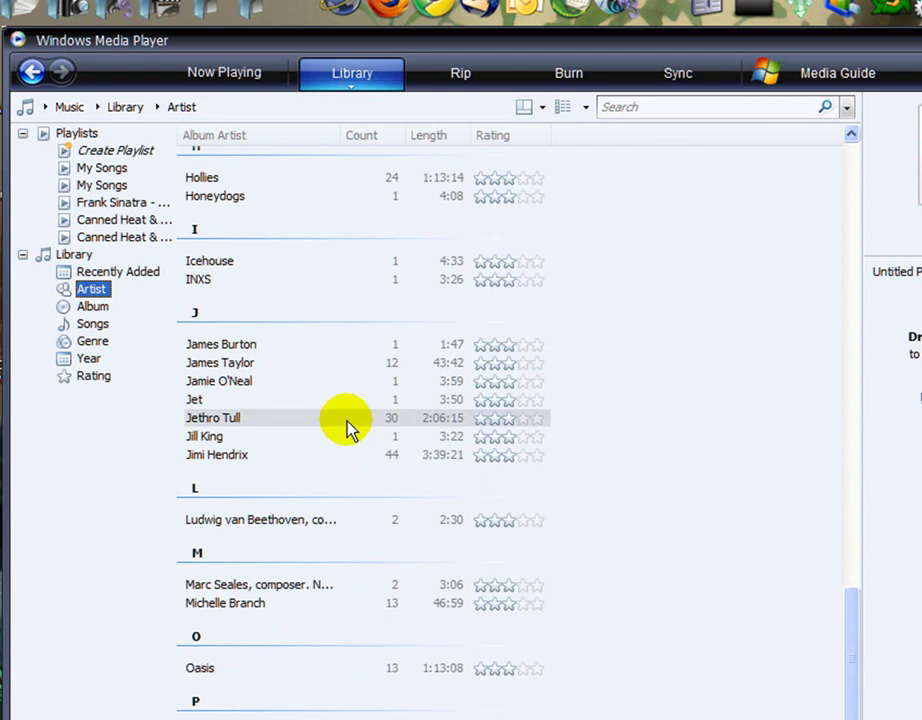
pyautogui.doubleClick(243, 418)
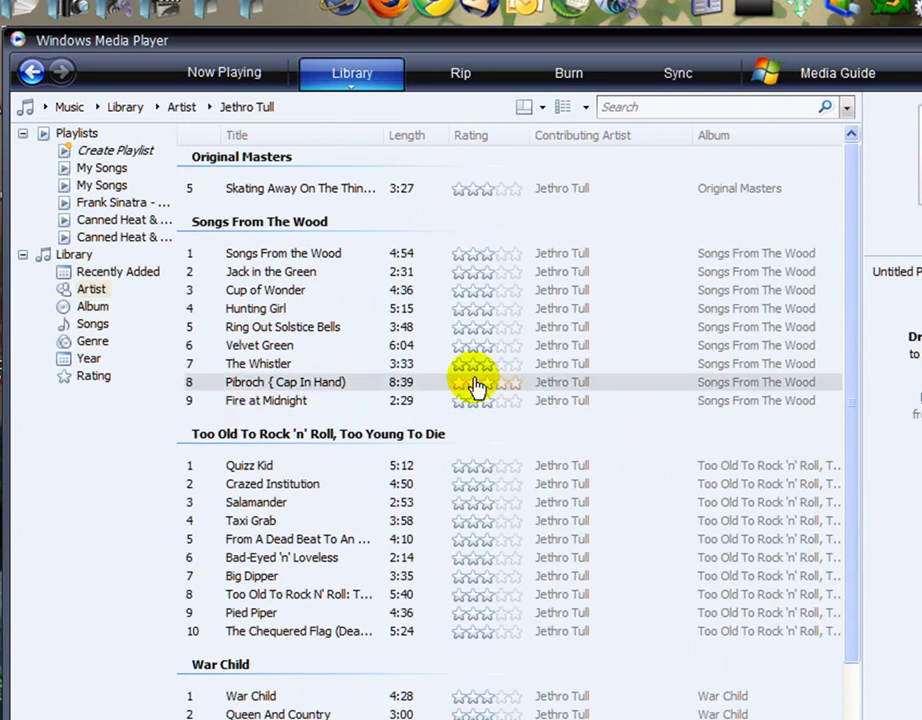
pyautogui.moveTo(848, 322); pyautogui.dragTo(831, 278)
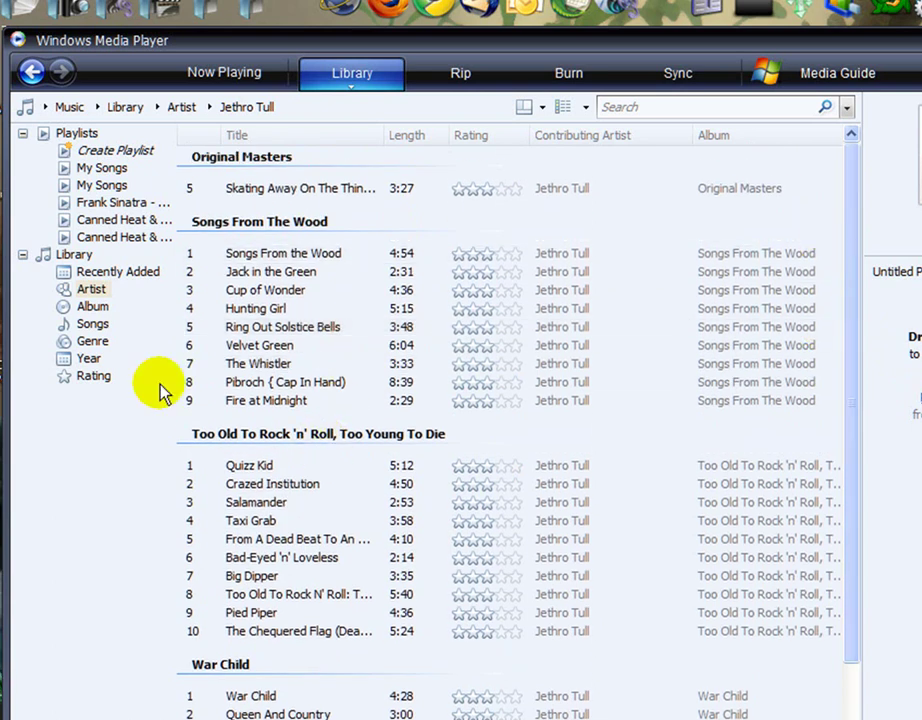
# Step: Return to the full artist list and look further through the artists
pyautogui.click(98, 295)
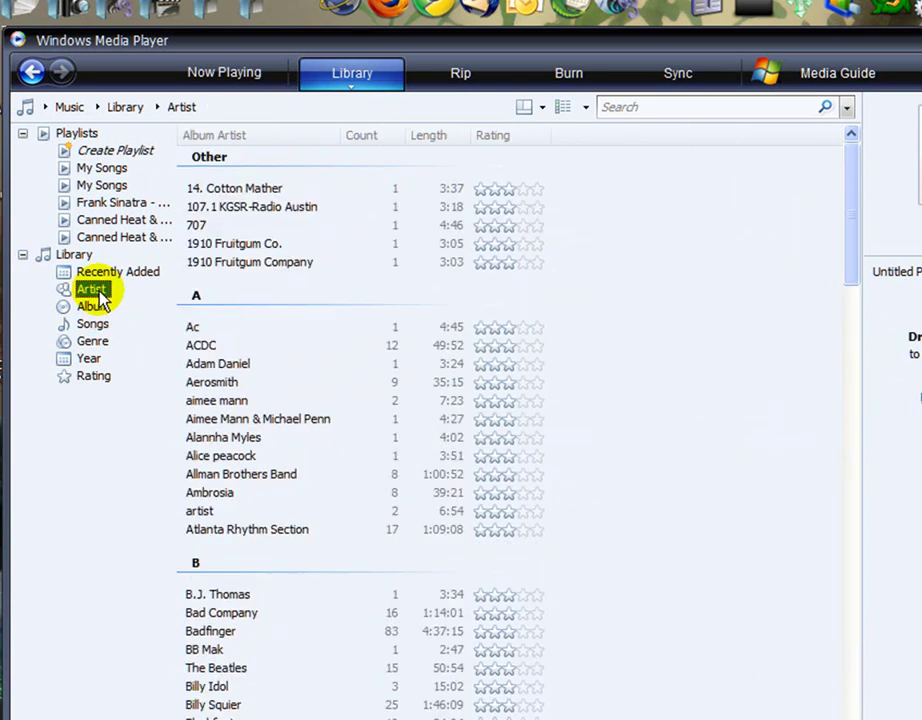
pyautogui.moveTo(846, 202); pyautogui.dragTo(818, 465)
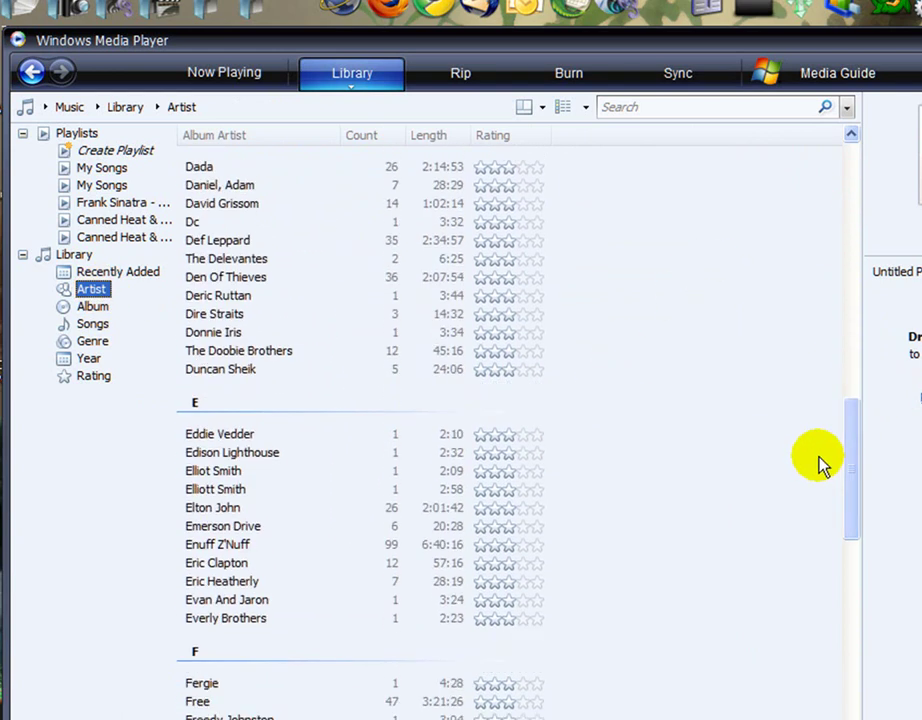